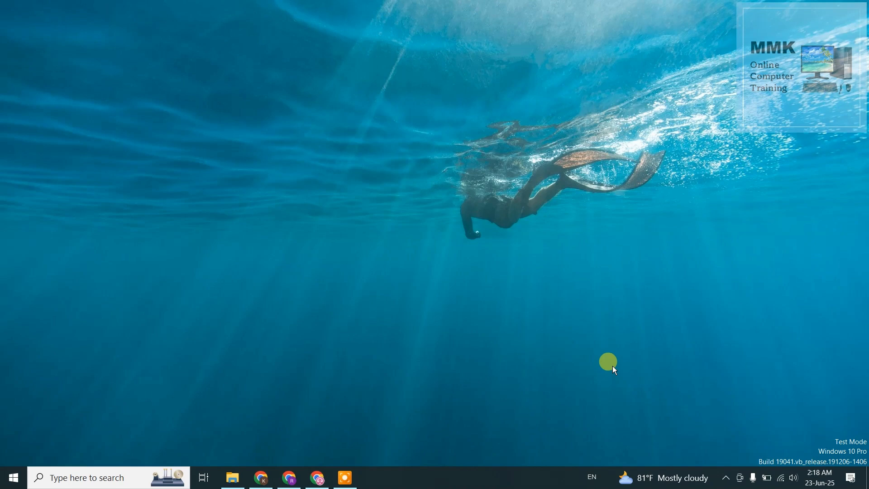
- Switch to Chrome, search Google for "sharex" and open the Downloads page of getsharex.com
click(317, 478)
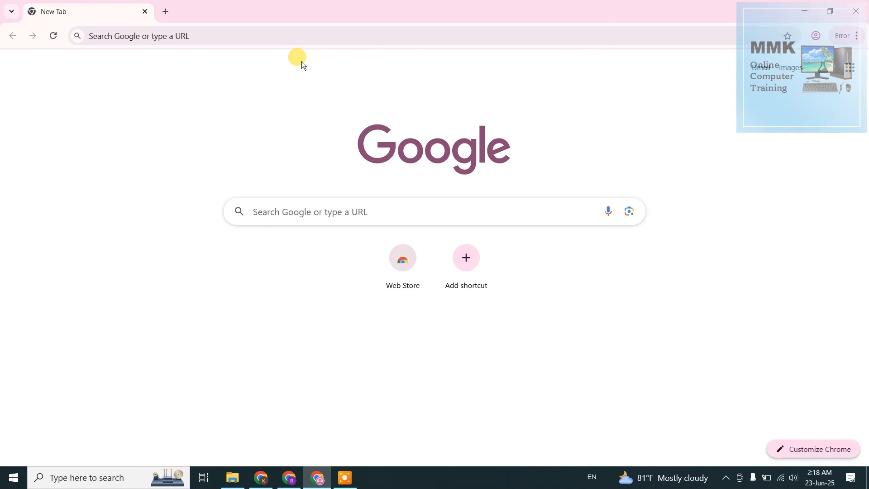
click(319, 36)
text(sharex)
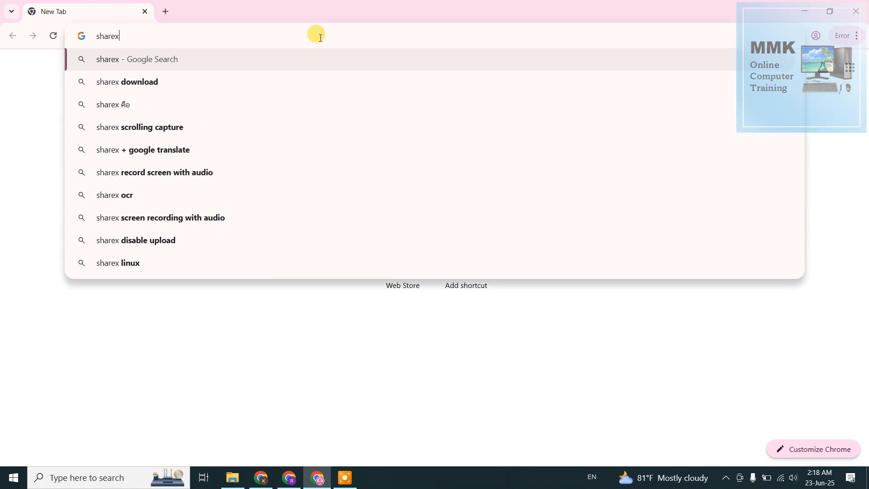
key(Return)
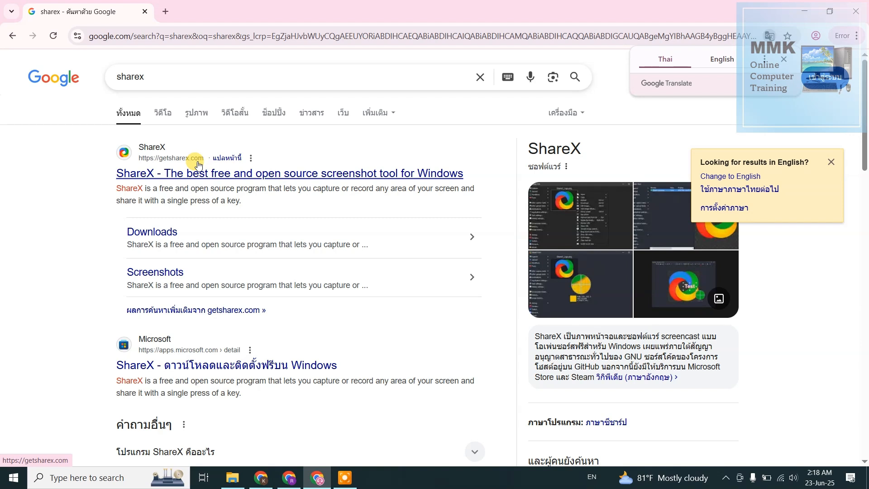
click(148, 233)
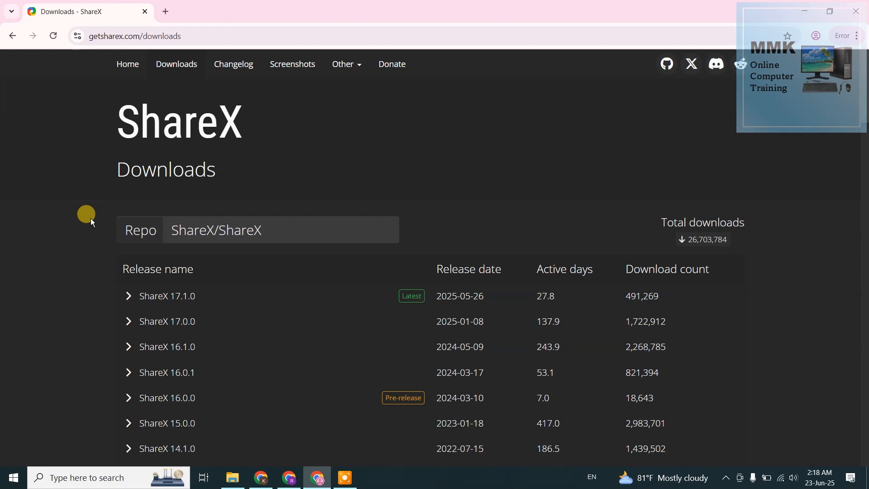
- Expand the latest ShareX 17.1.0 release and view its download assets on the GitHub release page
scroll(91, 221, down, 1)
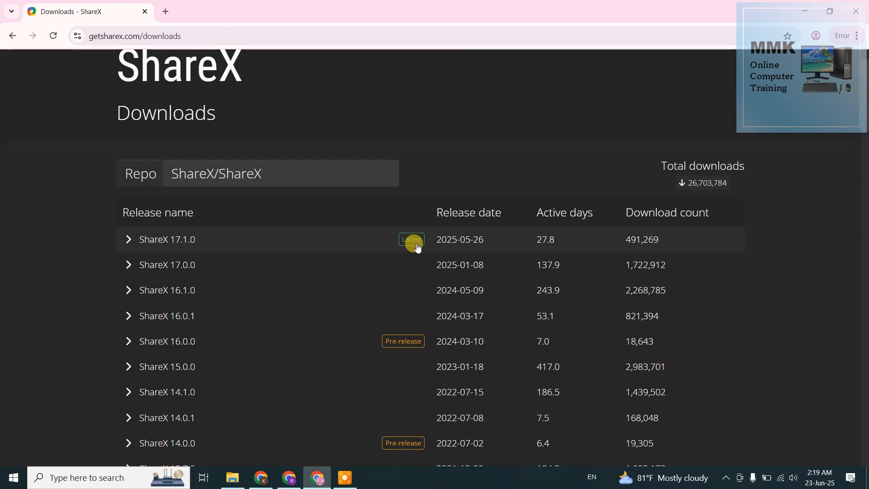
click(176, 243)
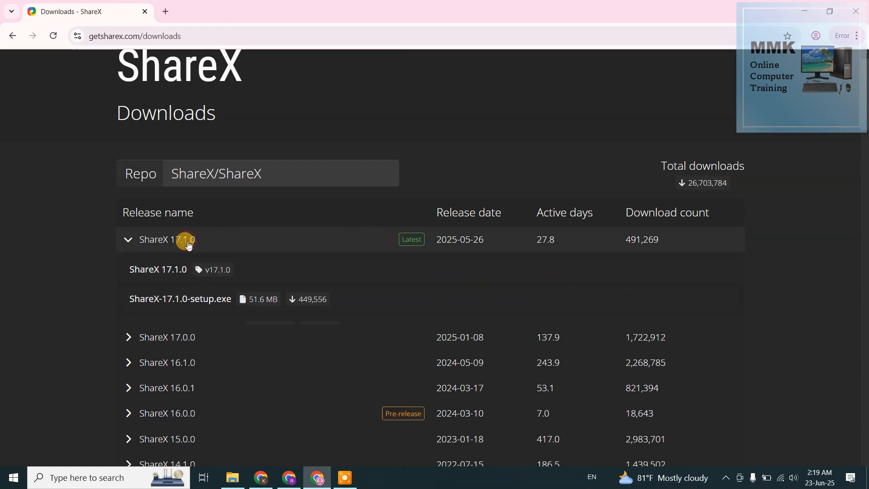
scroll(189, 245, down, 1)
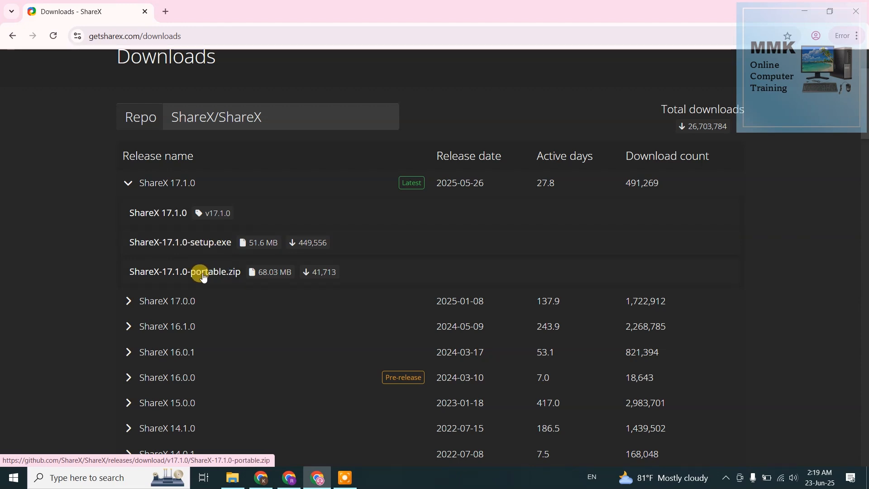
click(167, 218)
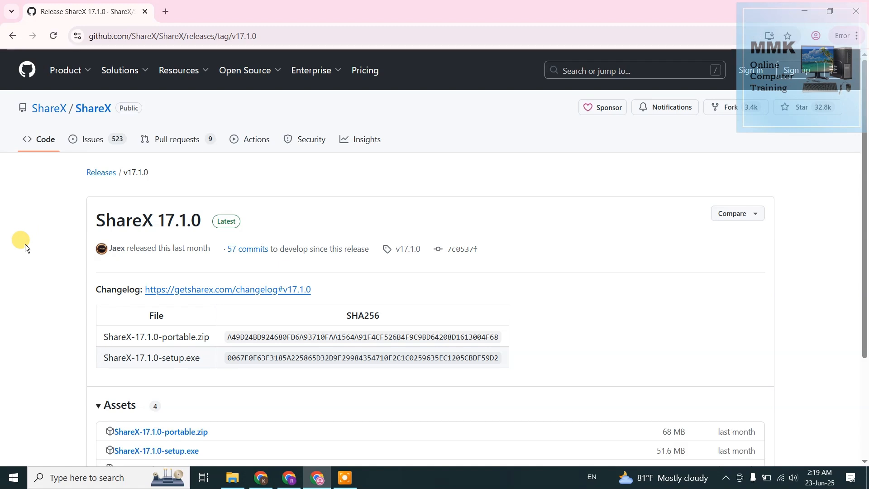
scroll(25, 244, down, 3)
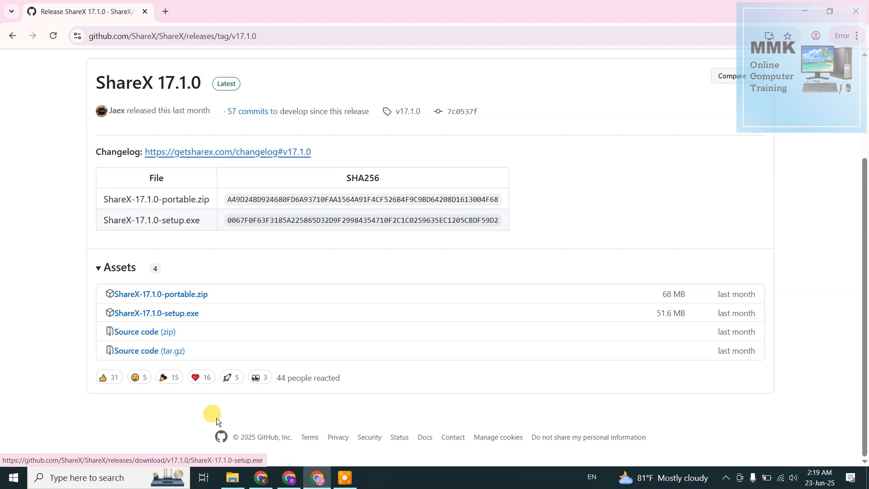
- Switch to File Explorer and run ShareX-17.1.0-setup.exe as administrator from Downloads > Programs, allowing it to make changes
click(231, 478)
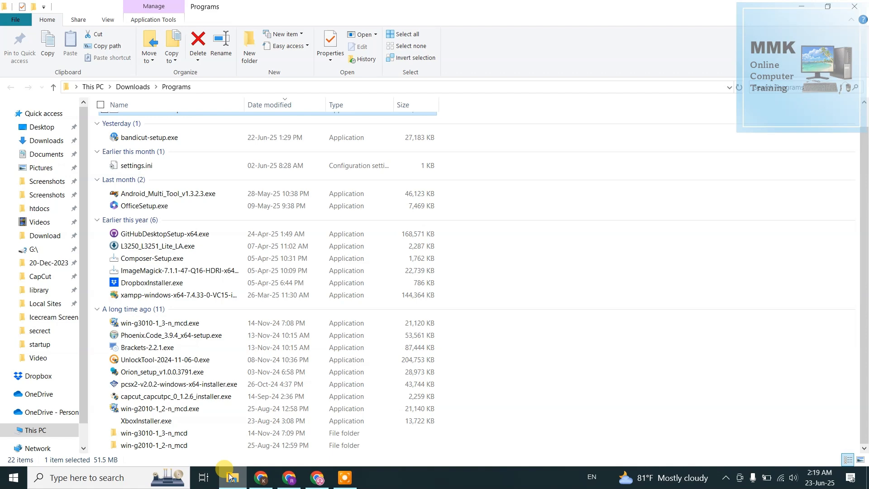
scroll(257, 378, up, 1)
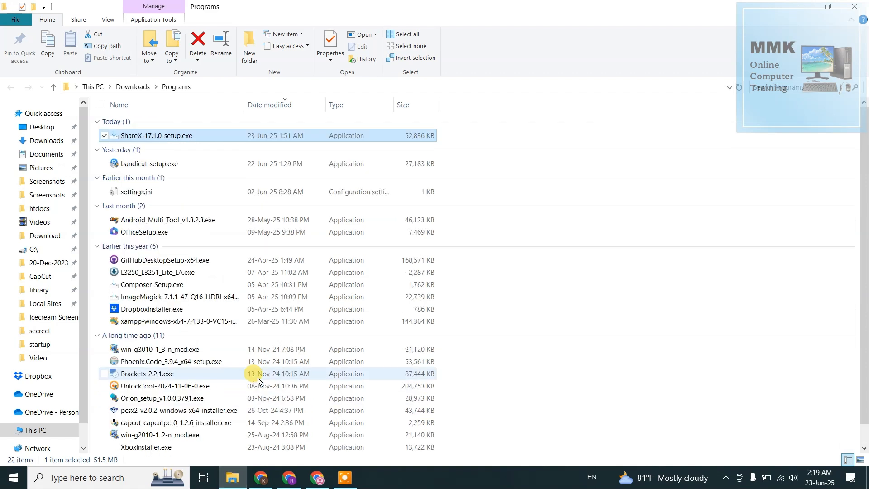
double_click(194, 133)
right_click(196, 133)
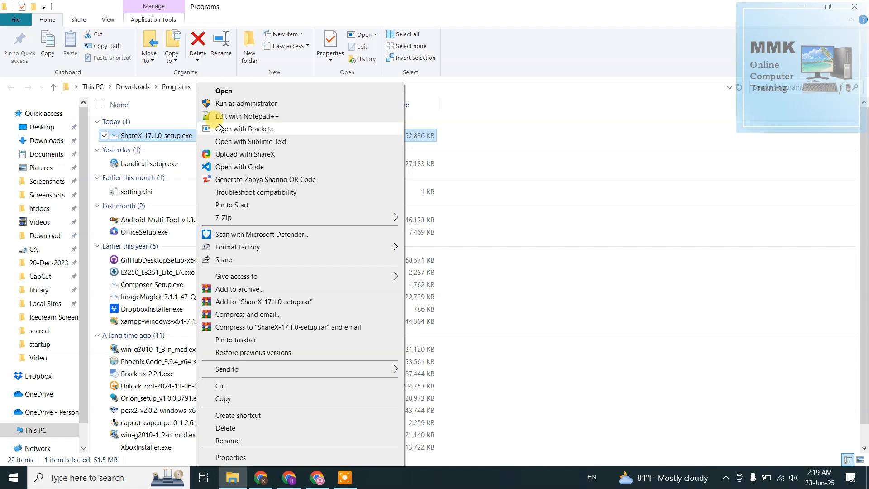
click(237, 104)
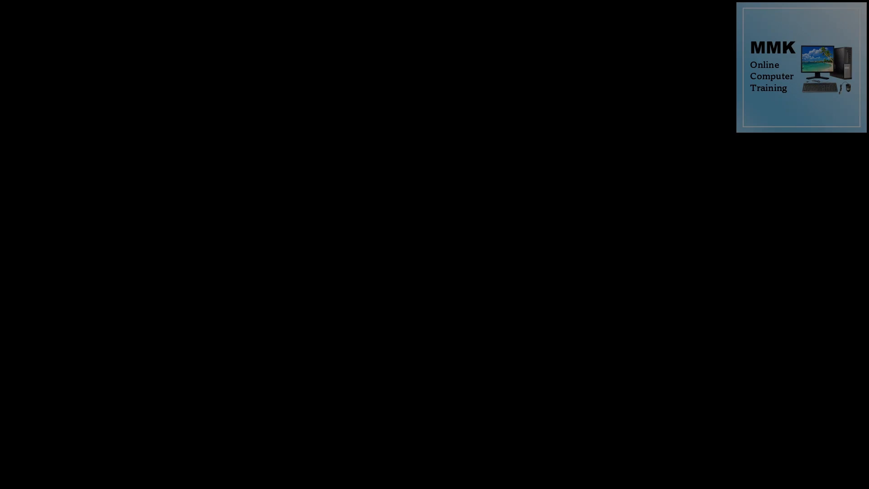
click(384, 312)
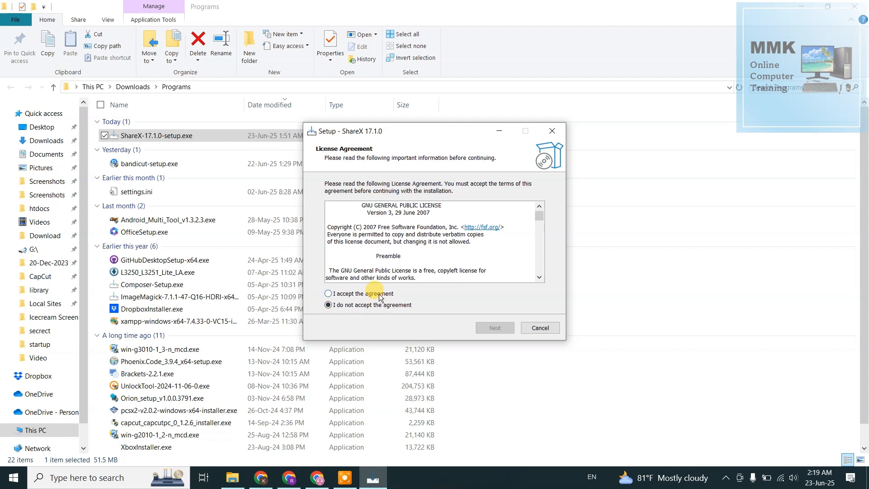
- Accept the license agreement, keep all additional tasks enabled and start installing ShareX 17.1.0
click(378, 294)
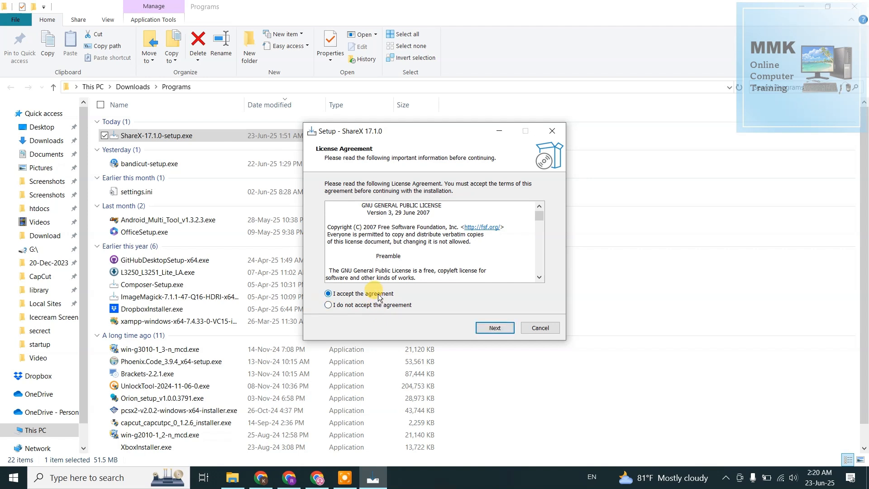
click(497, 328)
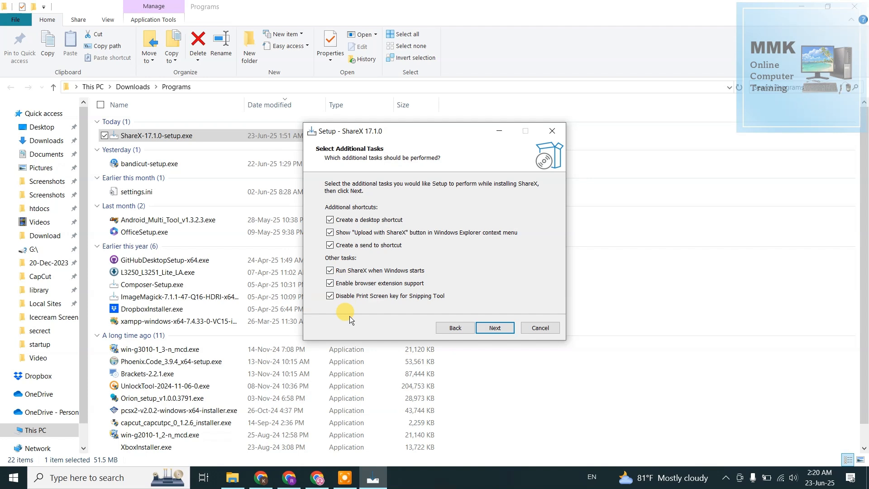
click(482, 328)
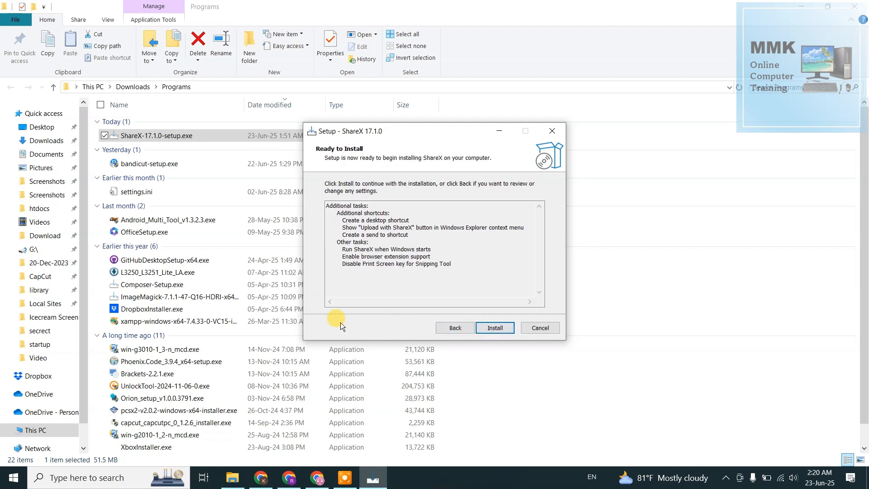
click(493, 329)
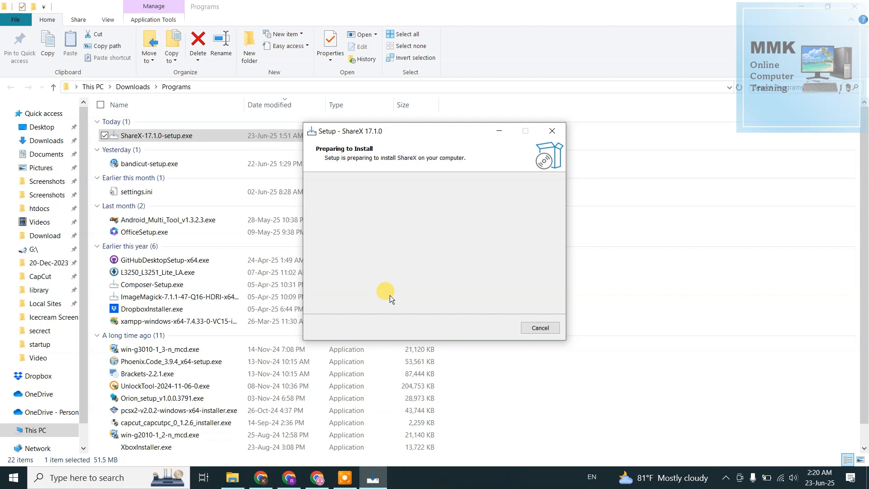
- Minimize the File Explorer window and finish the setup wizard with Launch ShareX enabled
click(802, 8)
click(802, 9)
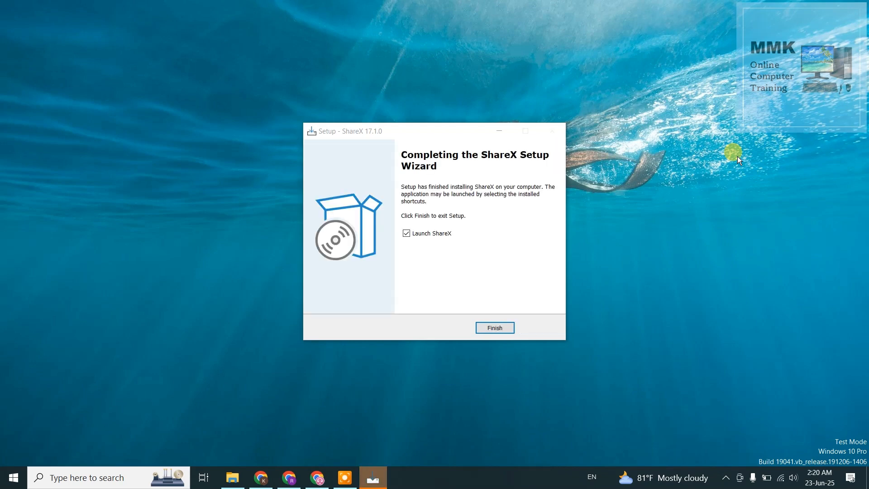
click(501, 330)
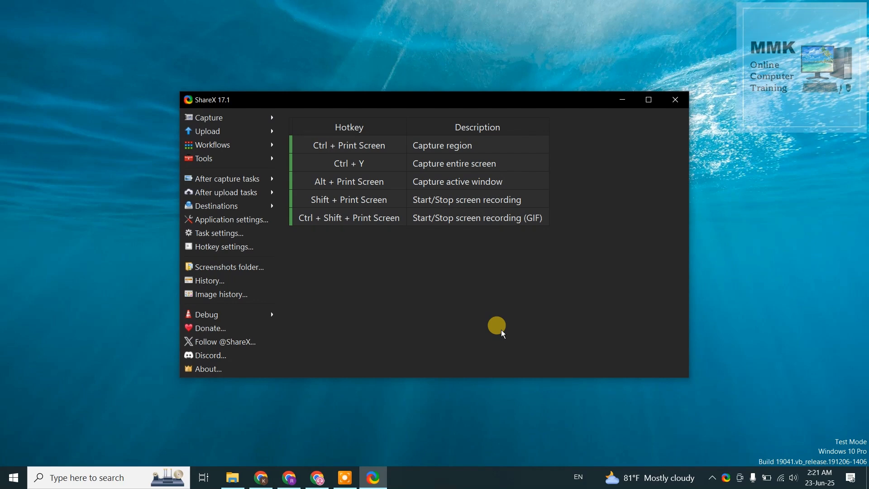
- Review the assigned shortcuts in the hotkey settings, decline resetting them to defaults and close the window
click(238, 249)
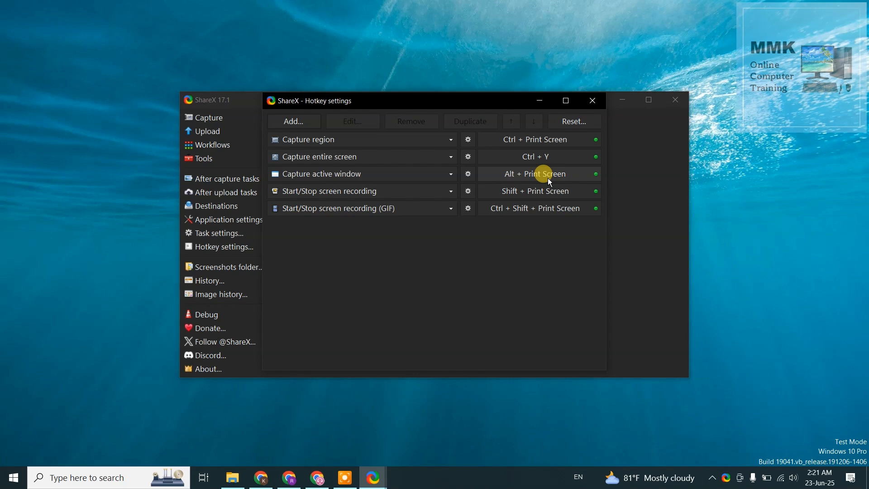
click(569, 128)
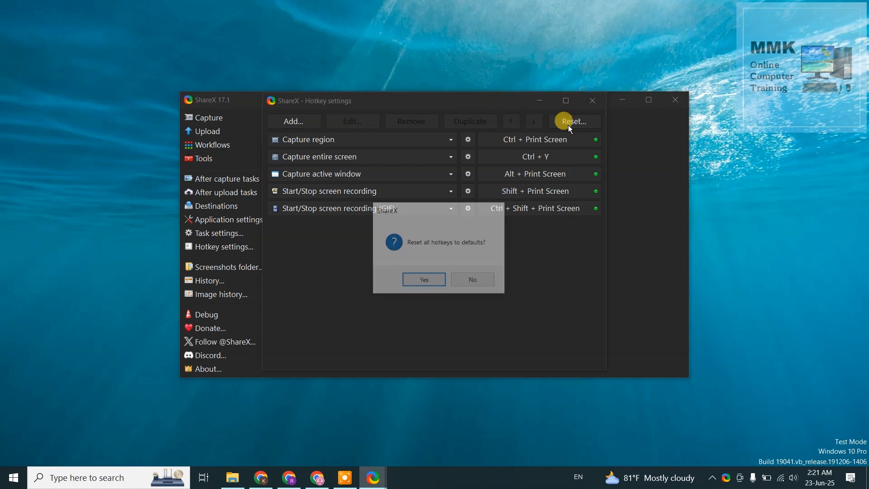
click(495, 281)
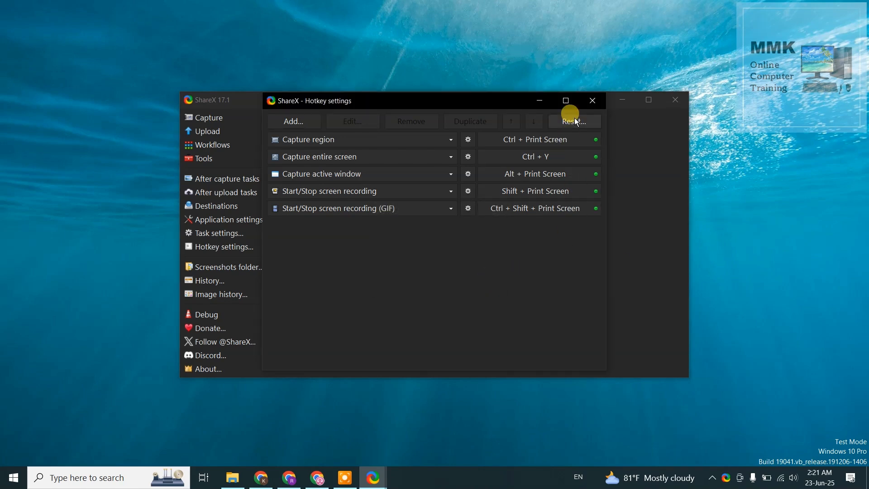
click(591, 101)
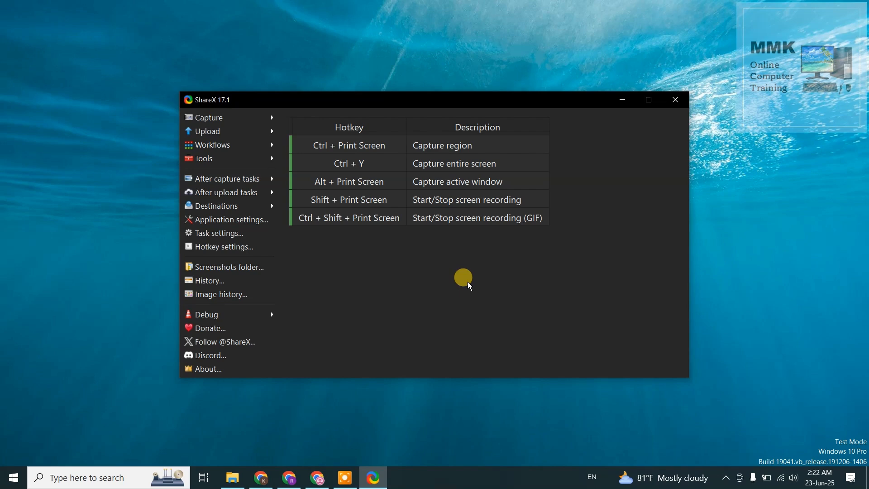
- Capture the active ShareX window as a screenshot, preview the image at full size and close the preview
key(alt+Print)
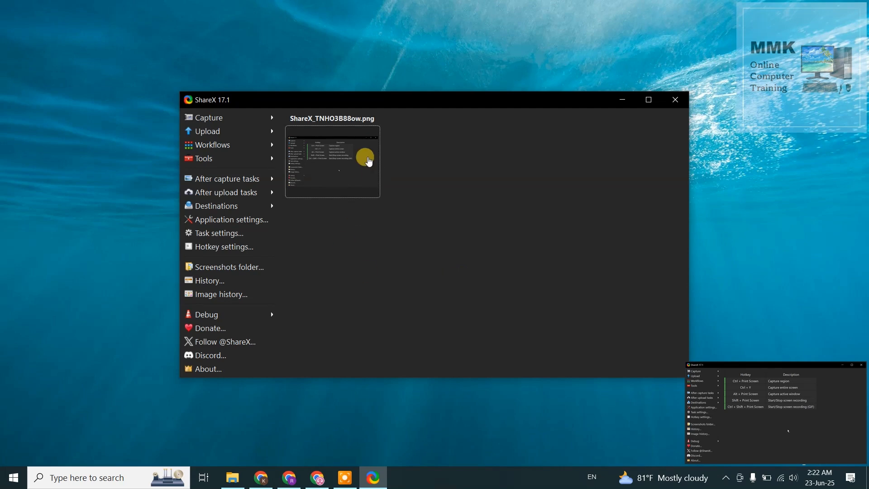
click(376, 158)
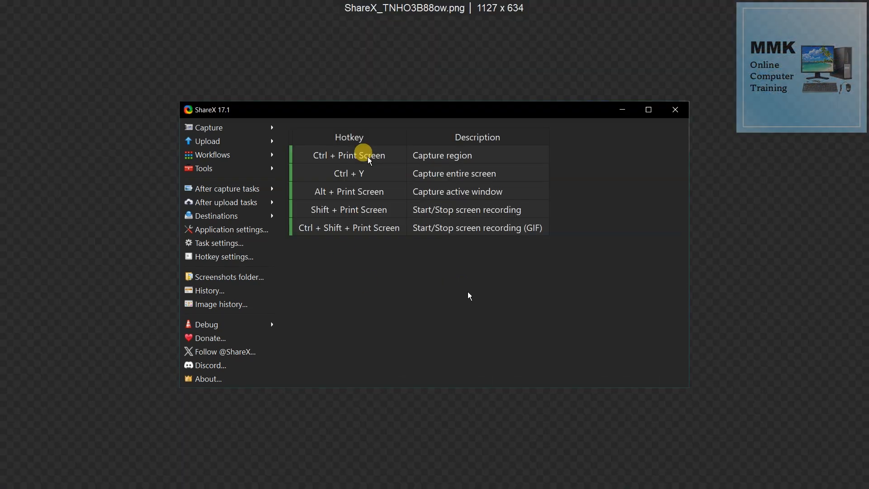
click(716, 372)
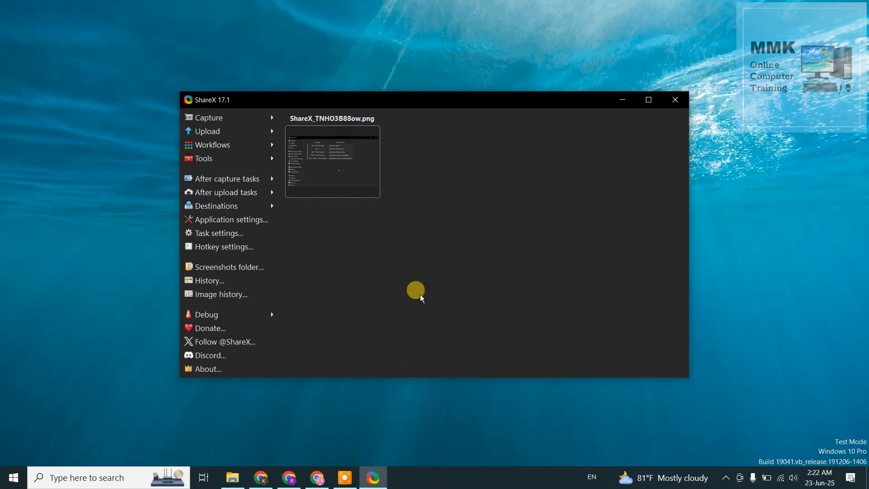
click(238, 253)
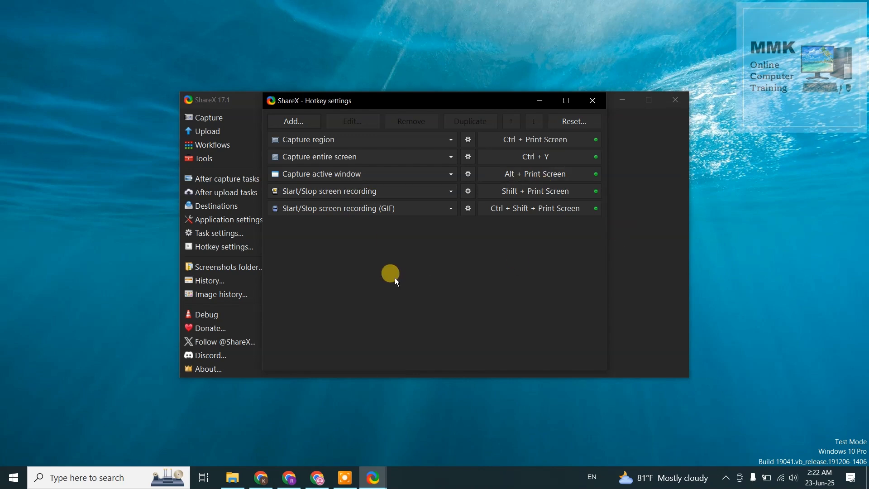
click(597, 102)
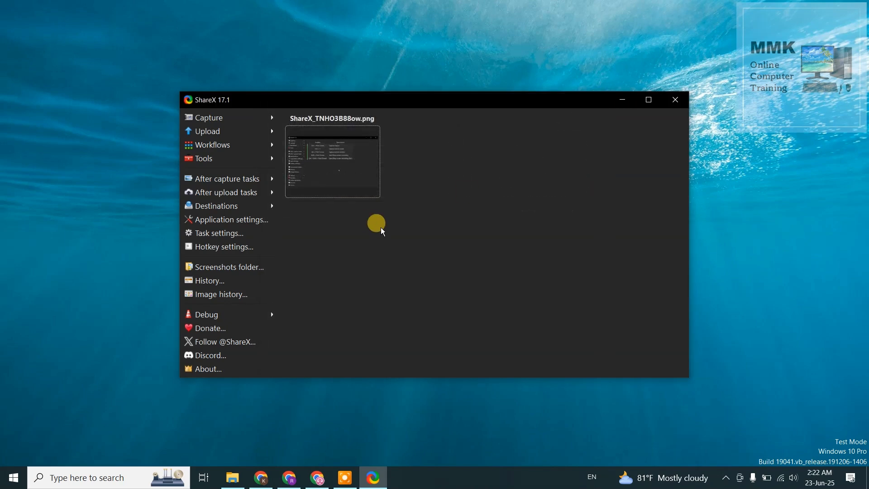
- Open the screen recording options in the task settings, and switch the custom FFmpeg path on and back off
click(225, 234)
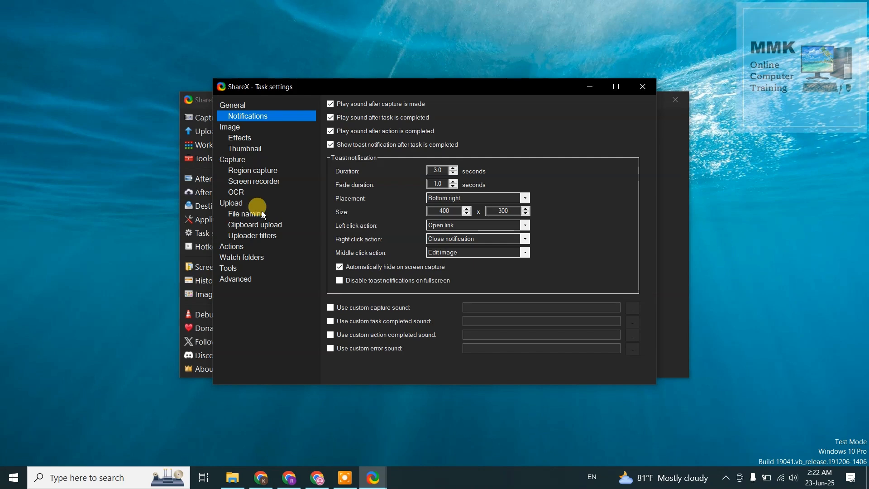
click(273, 184)
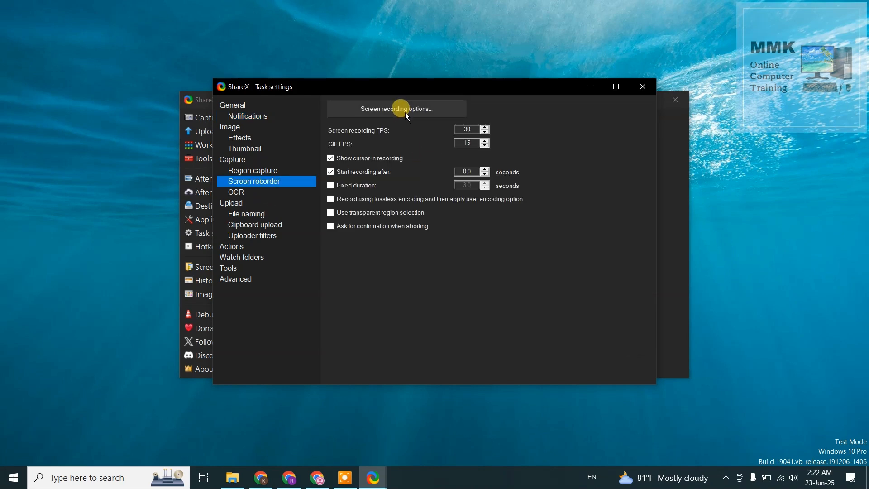
click(406, 111)
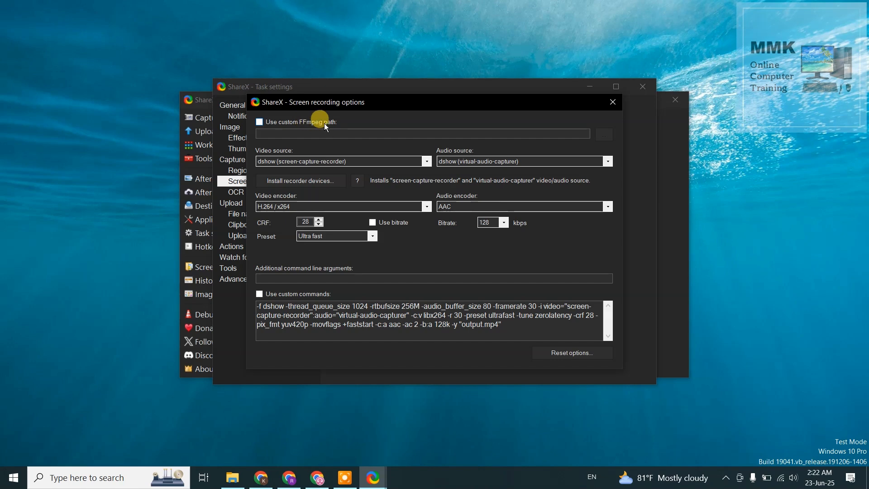
click(262, 124)
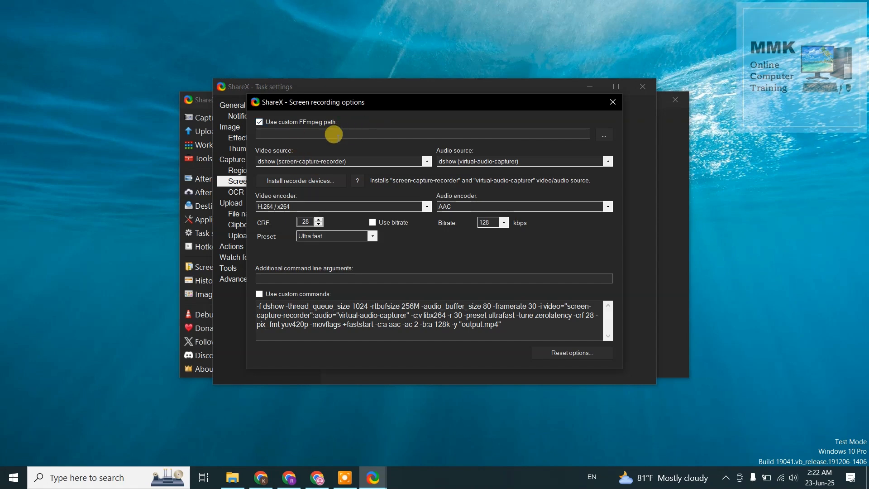
click(258, 122)
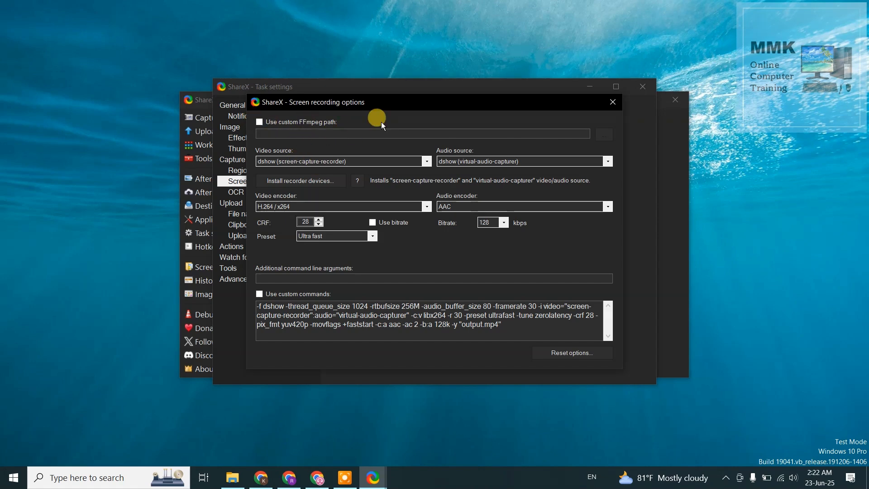
- Review the available video sources and set the audio source to dshow (Microphone (Logi USB Headset H340))
click(424, 162)
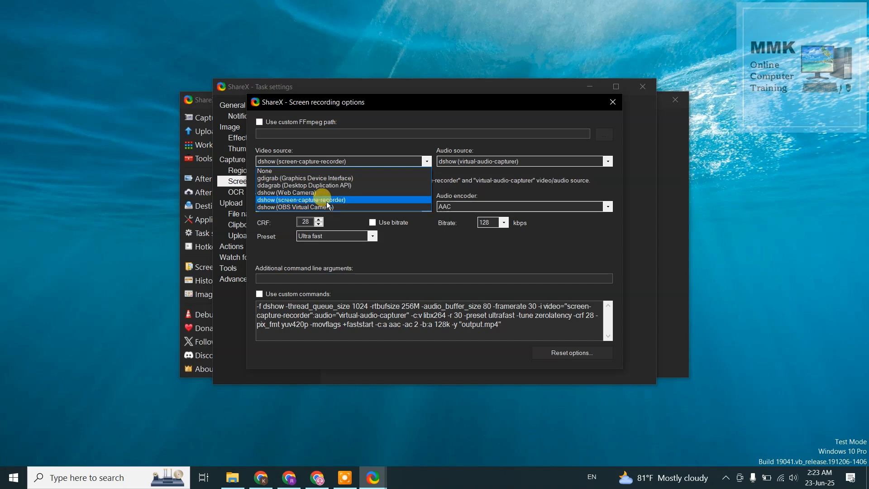
click(427, 161)
click(608, 161)
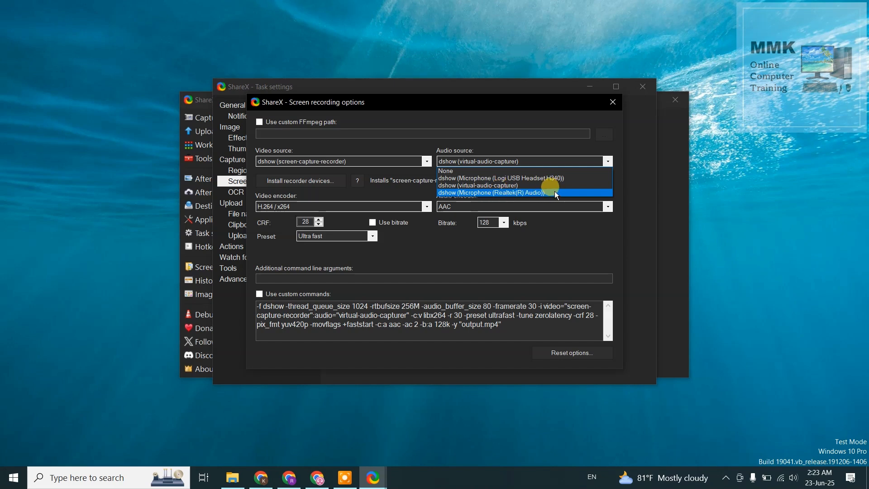
click(530, 178)
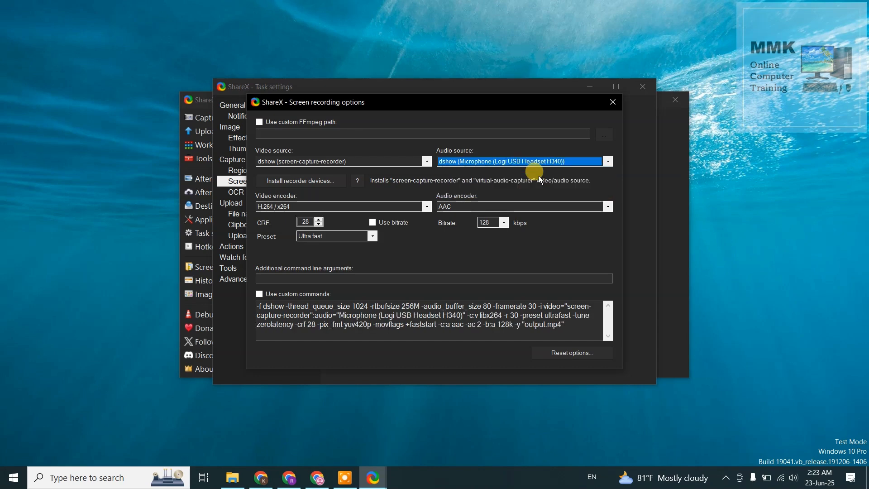
- Review the available video and audio encoders, and close the screen recording options and the task settings
click(426, 206)
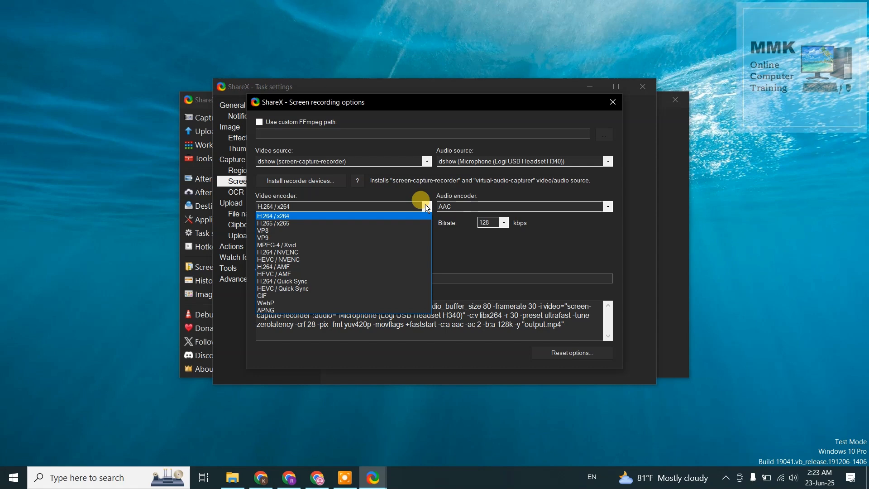
click(419, 191)
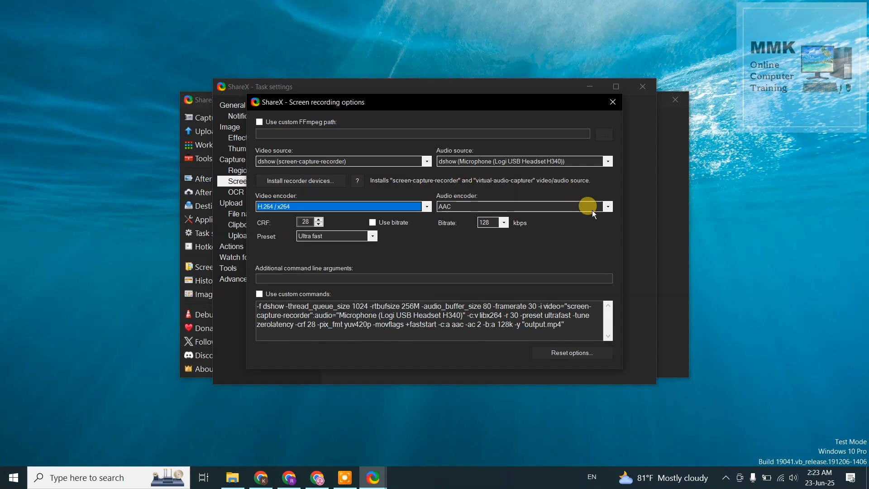
click(609, 206)
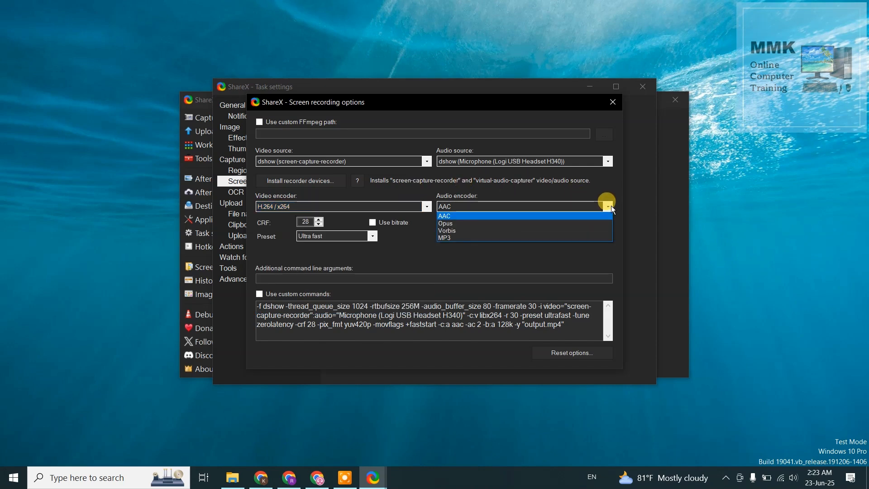
click(611, 205)
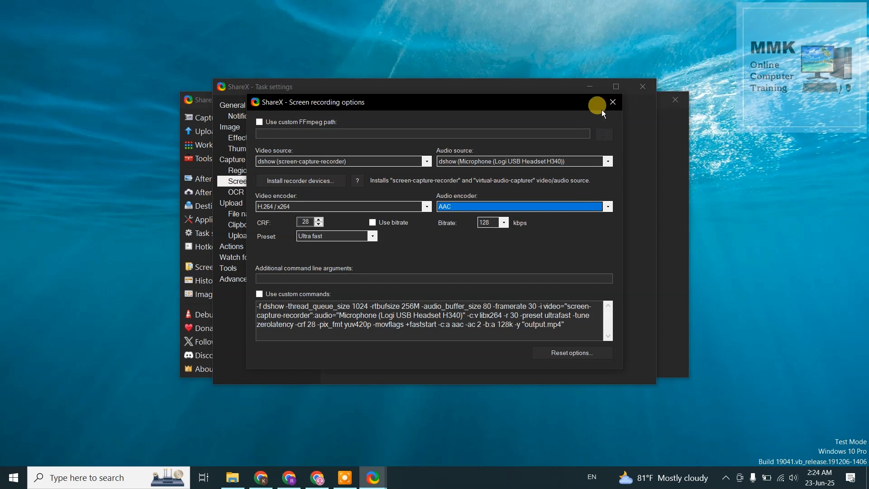
click(613, 103)
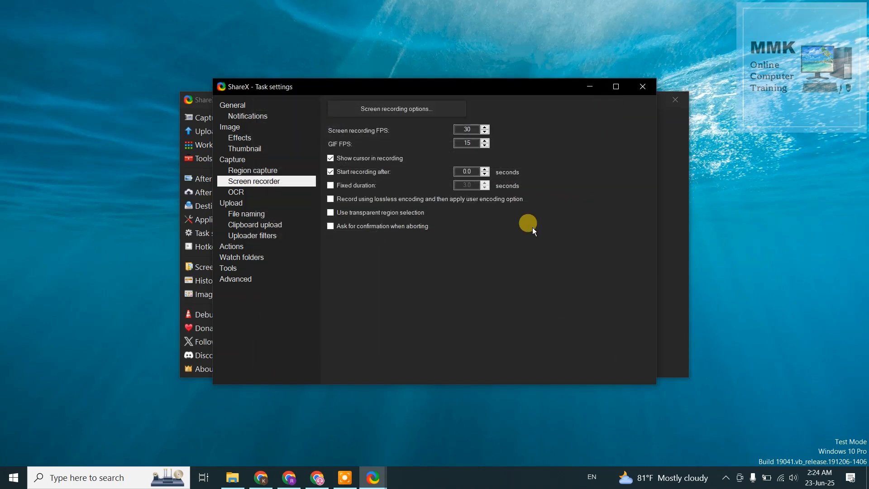
click(651, 89)
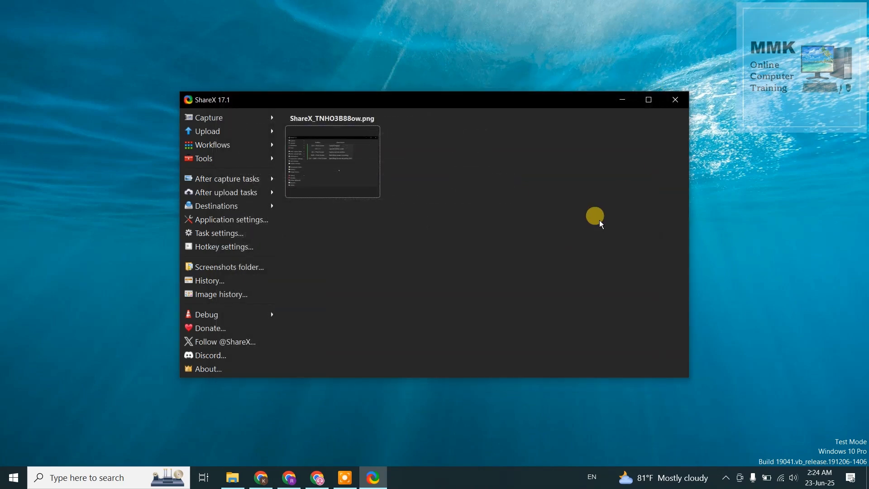
- Record the 1920 × 1032 screen area above the taskbar and stop the recording
click(710, 230)
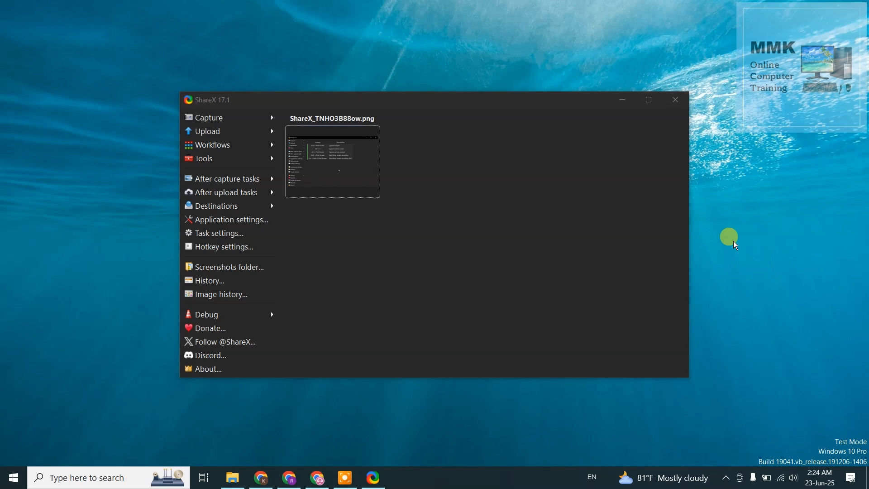
key(ctrl+Print)
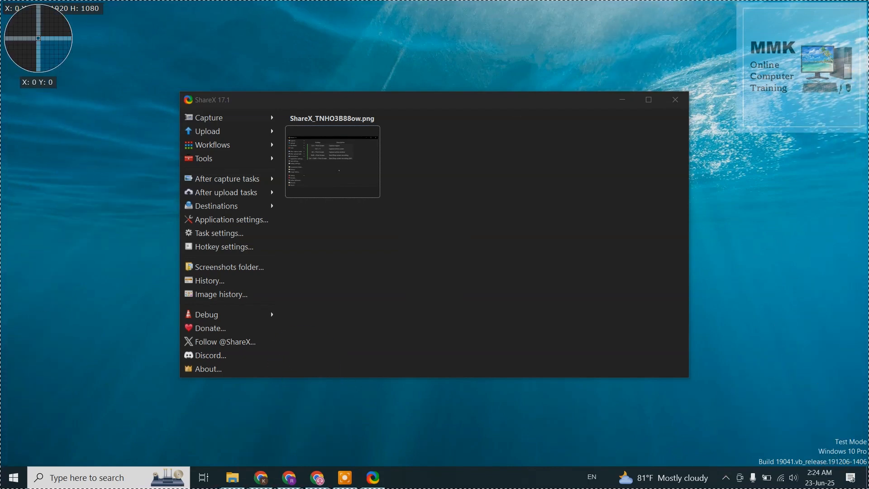
drag(0, 0, 868, 488)
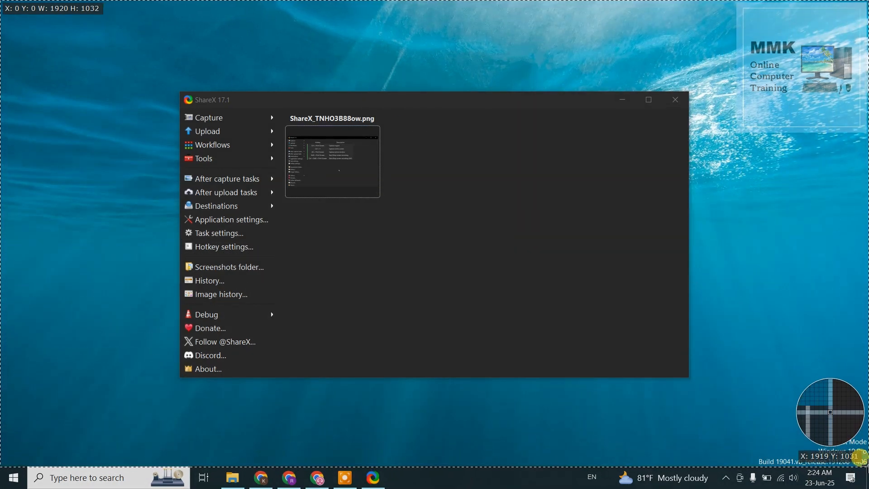
click(862, 463)
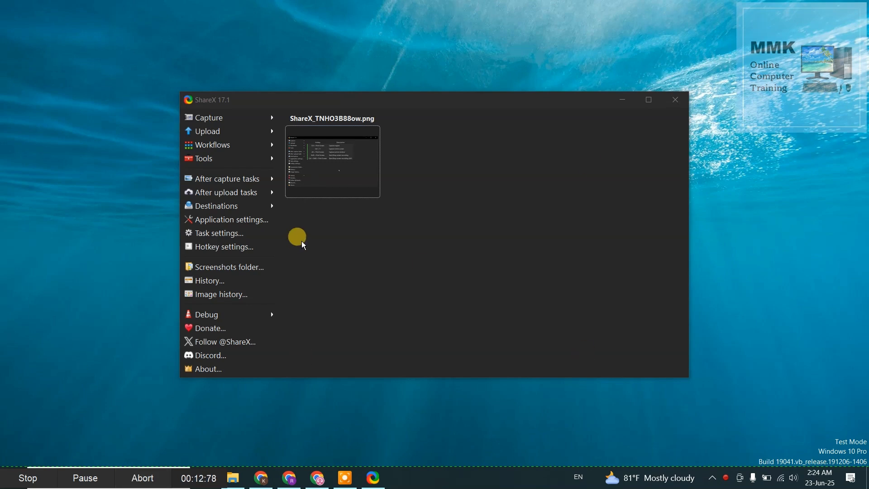
click(28, 478)
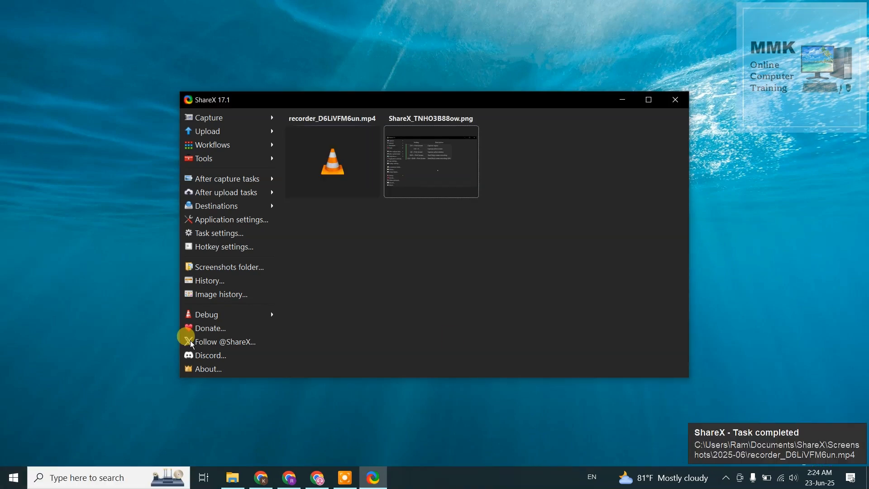
- Play the recorded MP4 in VLC media player with the window maximized, and close the player
click(317, 166)
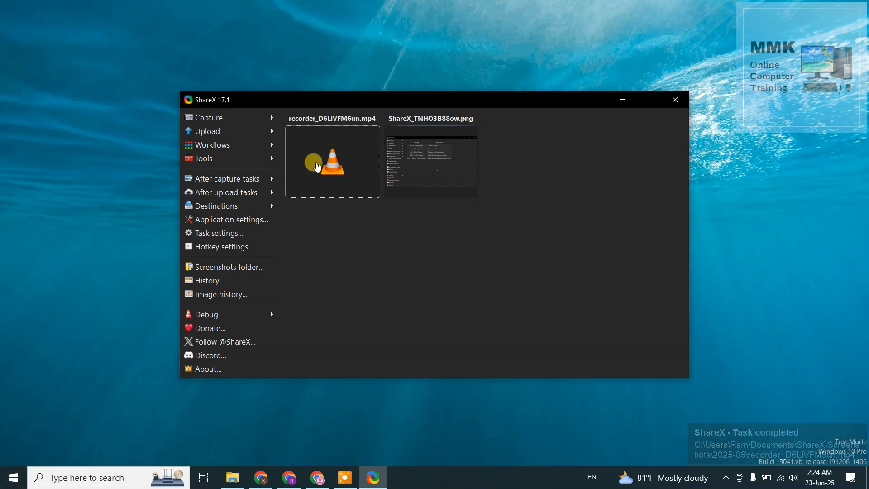
double_click(316, 164)
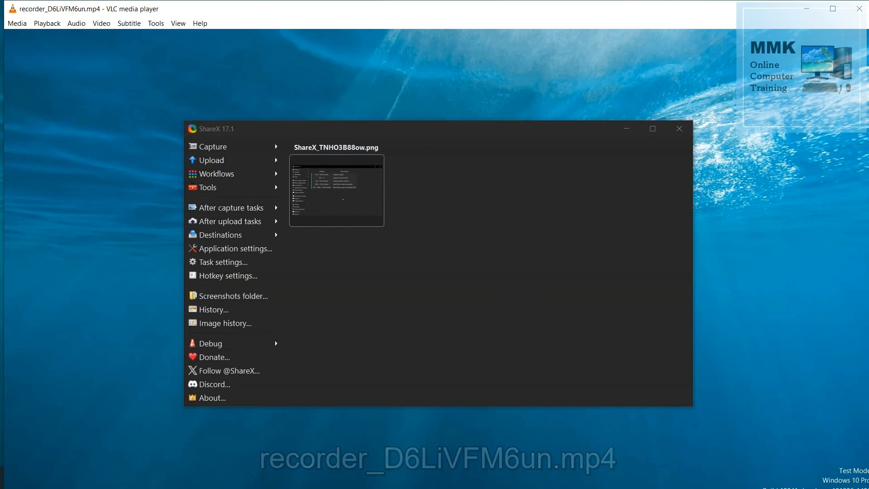
click(833, 8)
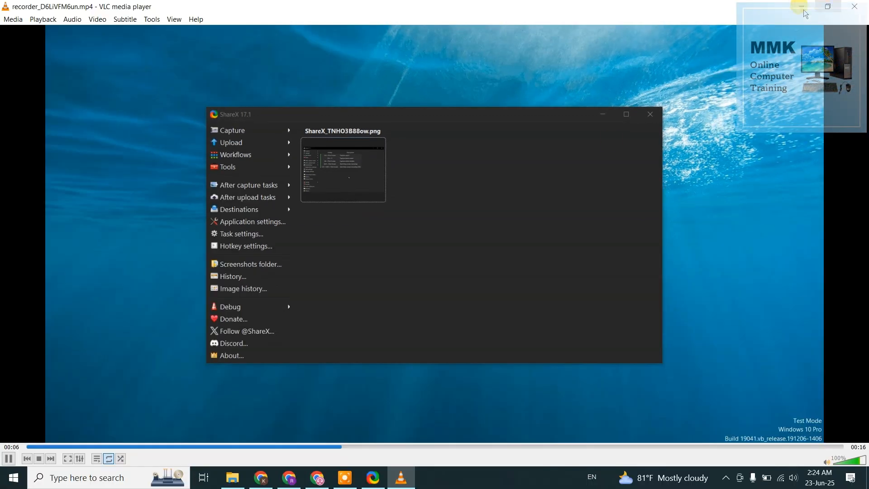
click(862, 8)
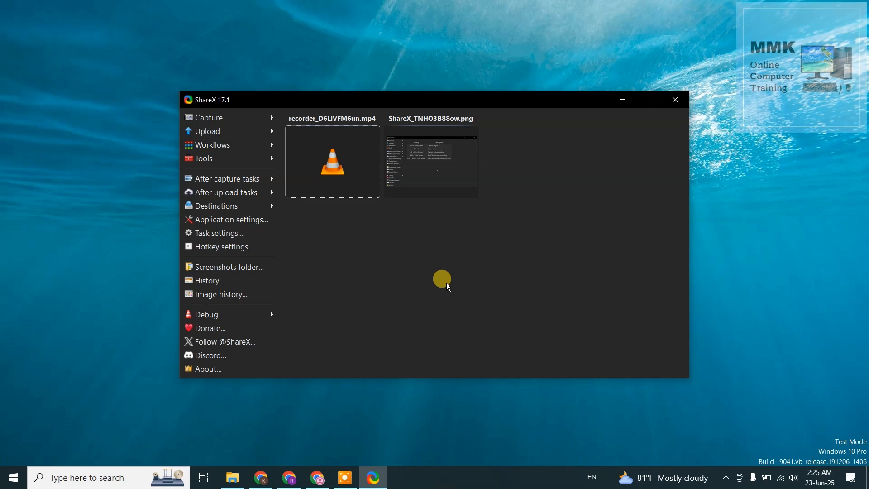
- Check the assigned capture and recording shortcuts in the hotkey settings and close the window
click(225, 247)
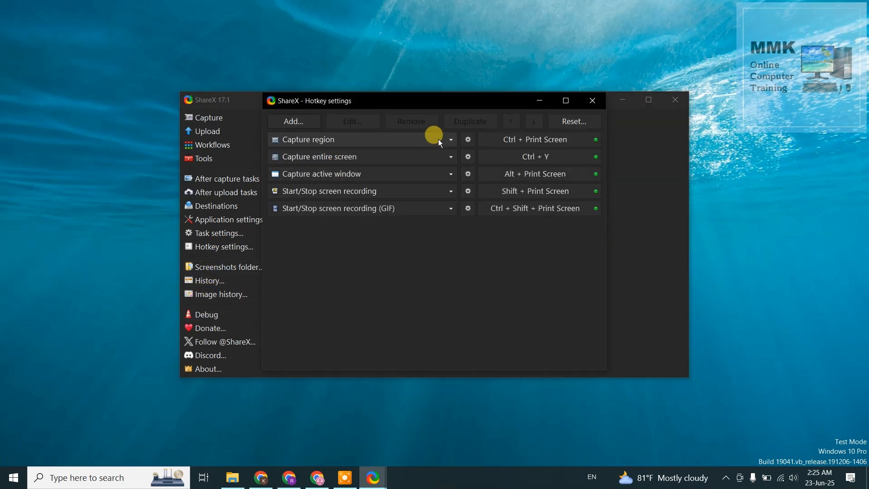
click(599, 107)
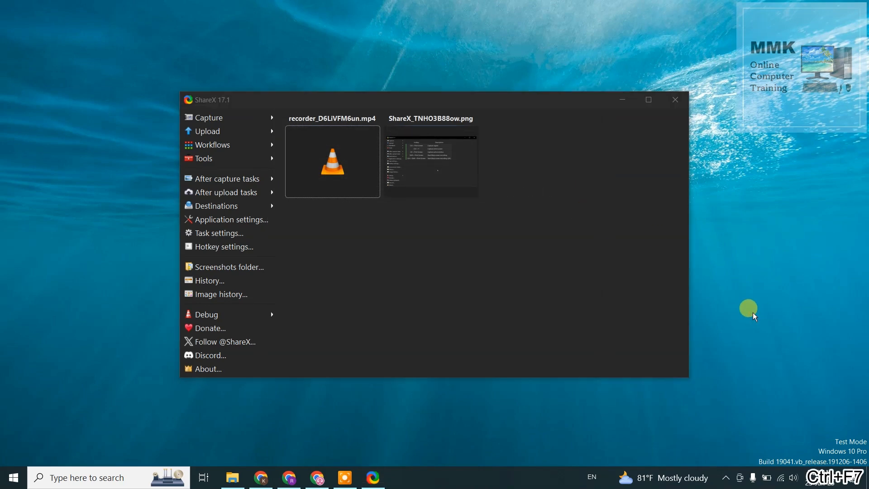
- Start a region capture, and draw a red rectangle around the two thumbnails and an arrow pointing up toward it
key(ctrl+shift+Print)
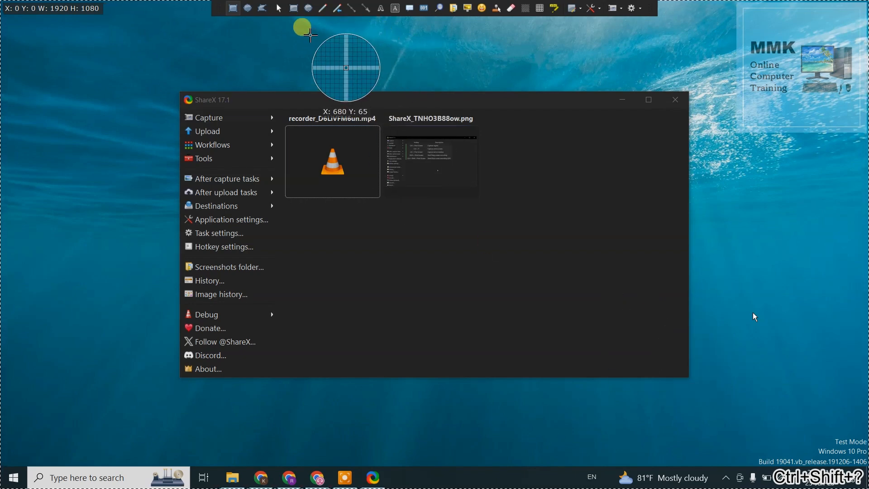
click(293, 8)
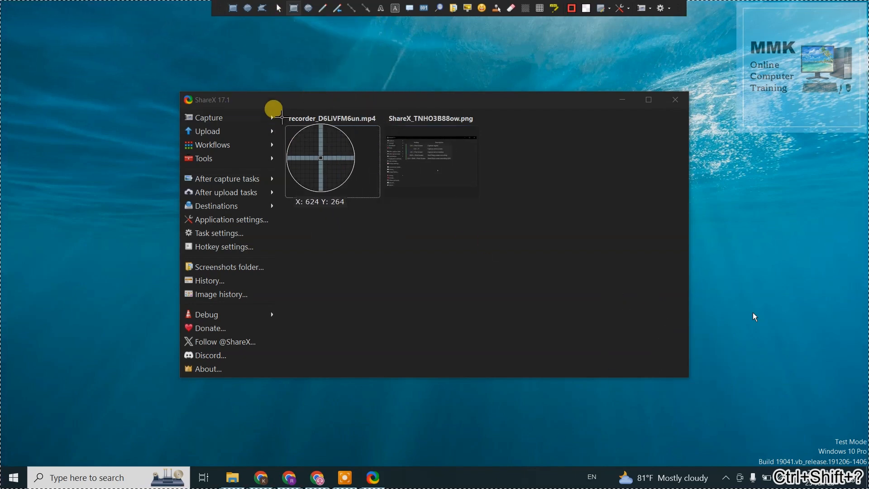
drag(274, 106, 496, 227)
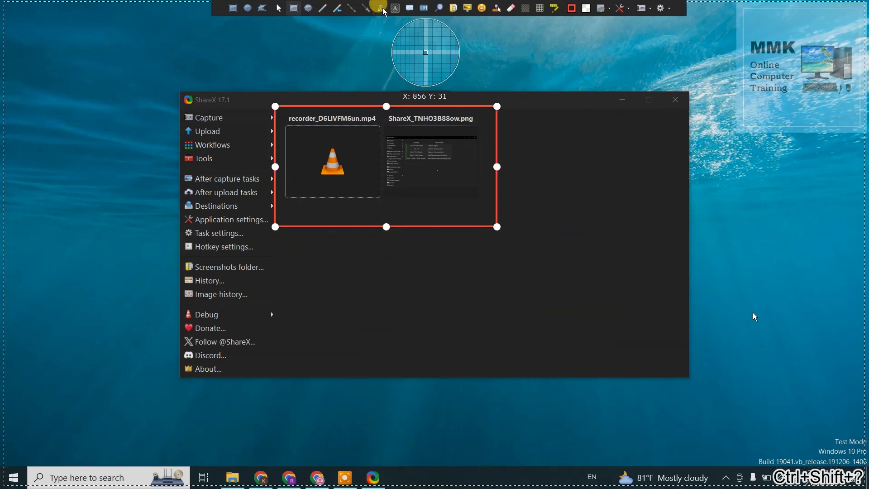
click(365, 8)
drag(532, 287, 477, 248)
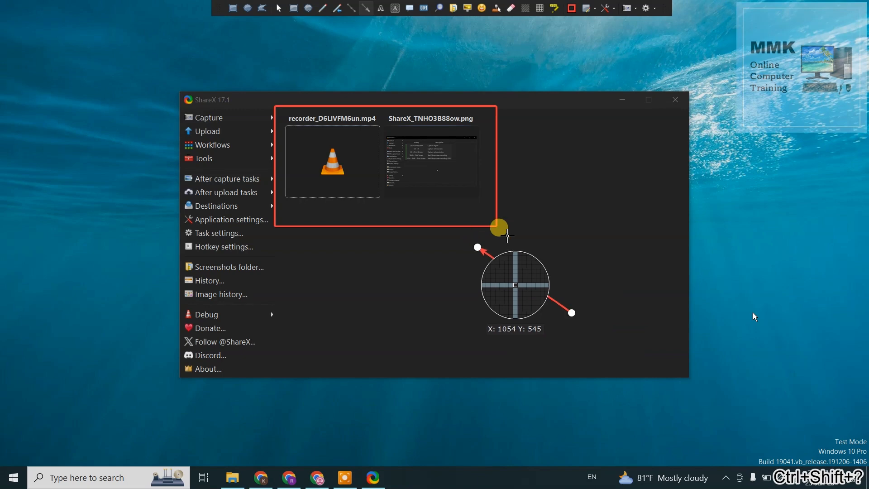
- Highlight the PNG file's name in yellow, magnify part of its thumbnail, and cancel the region capture
click(554, 8)
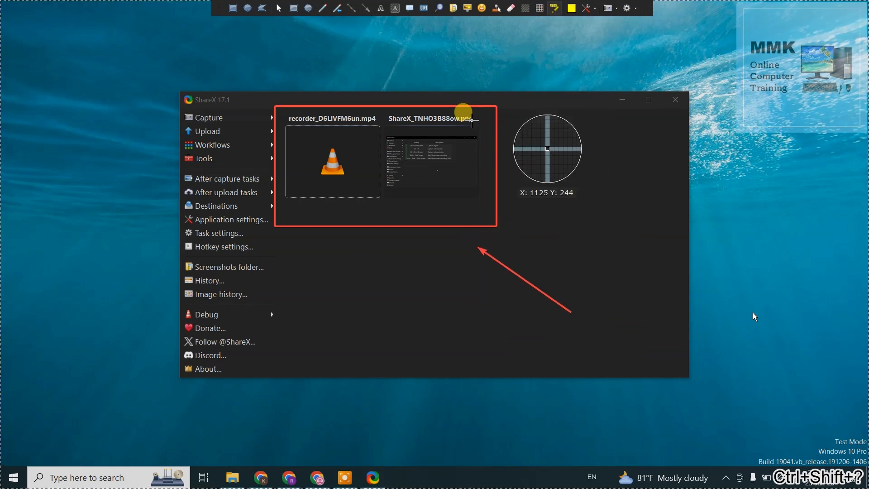
drag(386, 111, 484, 129)
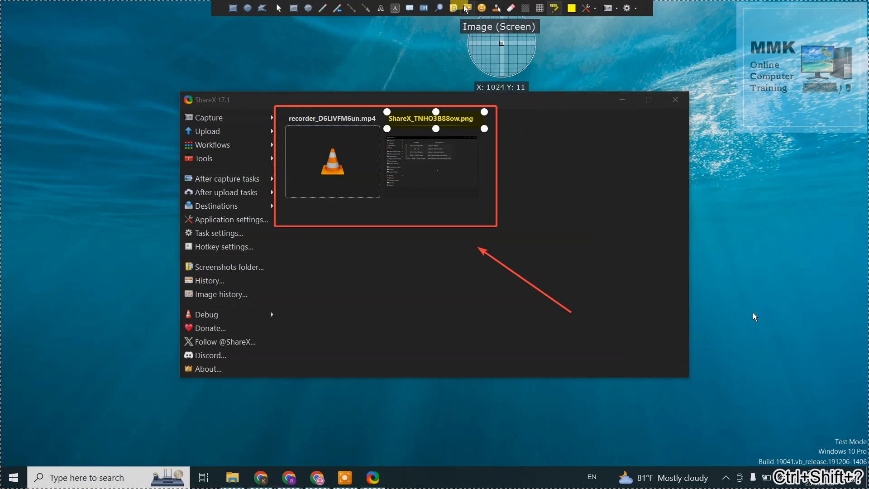
click(439, 7)
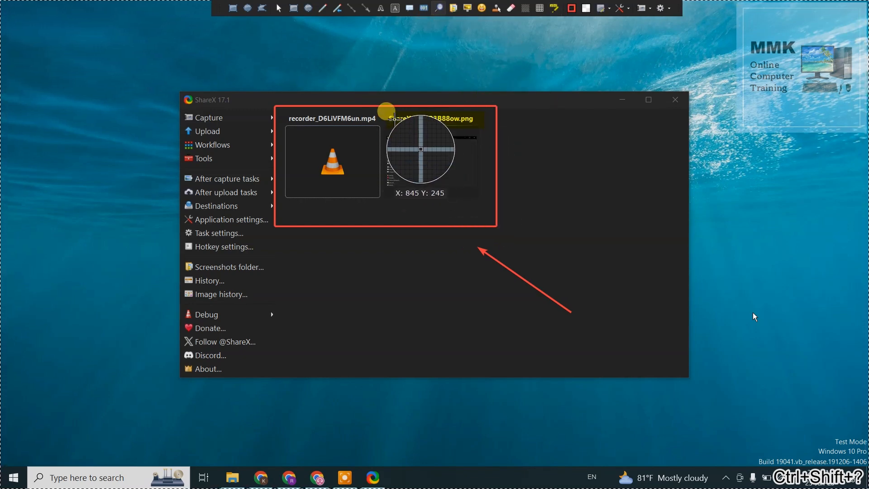
drag(383, 111, 470, 198)
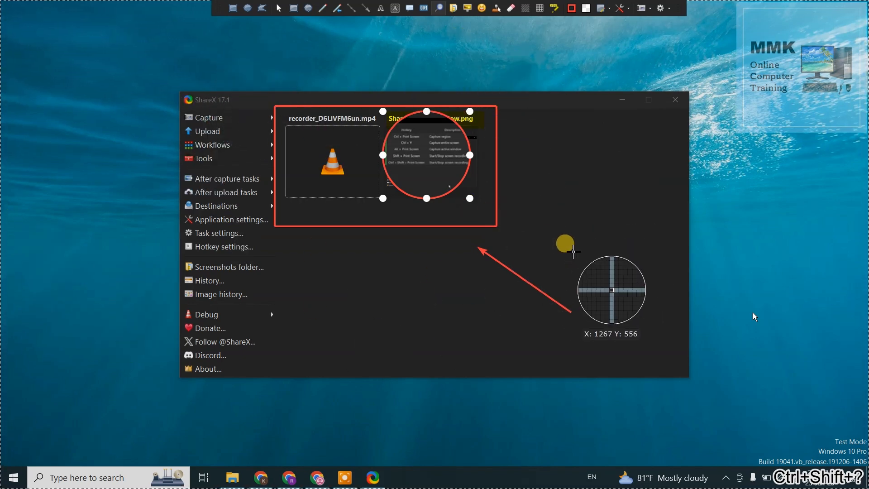
key(Escape)
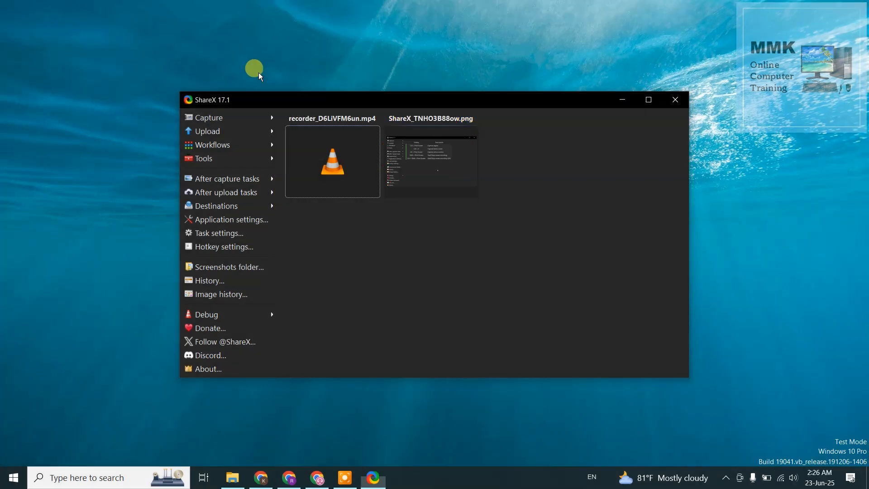
- Close the main ShareX window
click(675, 99)
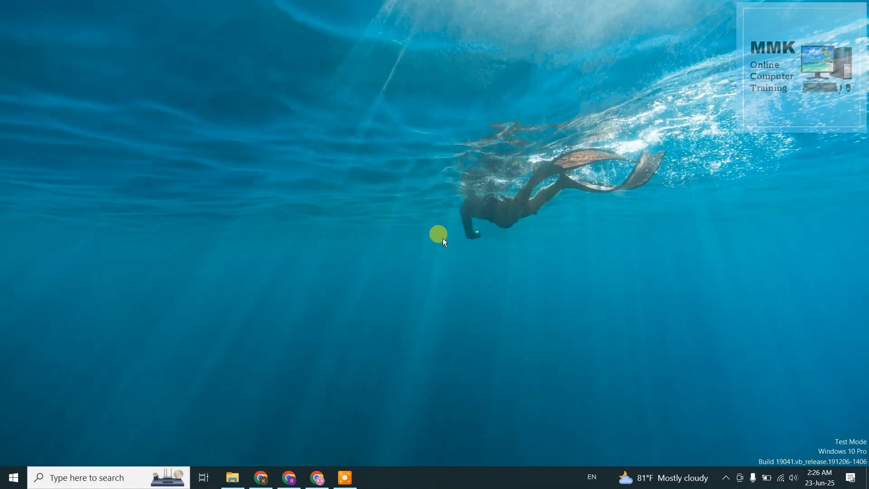